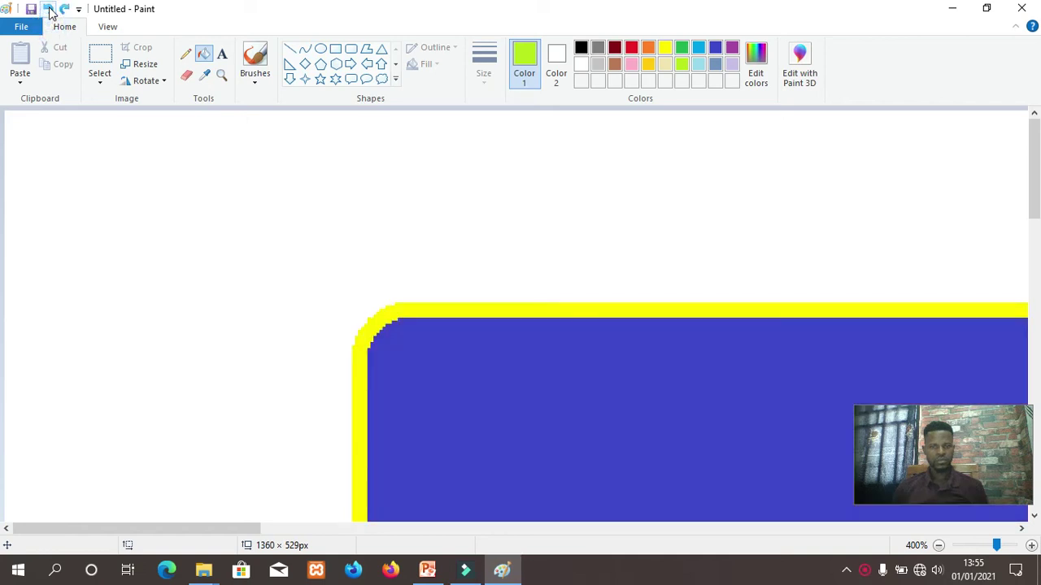
click(48, 9)
click(48, 9)
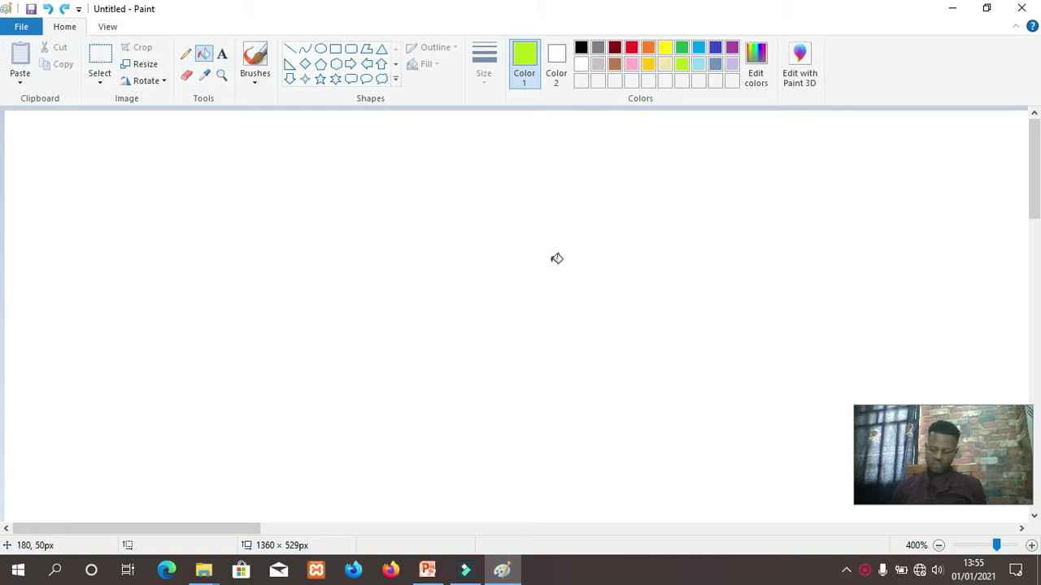
- Undo the old shape's colour changes, then draw a hexagon and enlarge it to 261 × 304 px
click(336, 65)
mouse_move(377, 234)
mouse_down()
mouse_move(416, 249)
mouse_move(618, 444)
mouse_move(624, 503)
mouse_up()
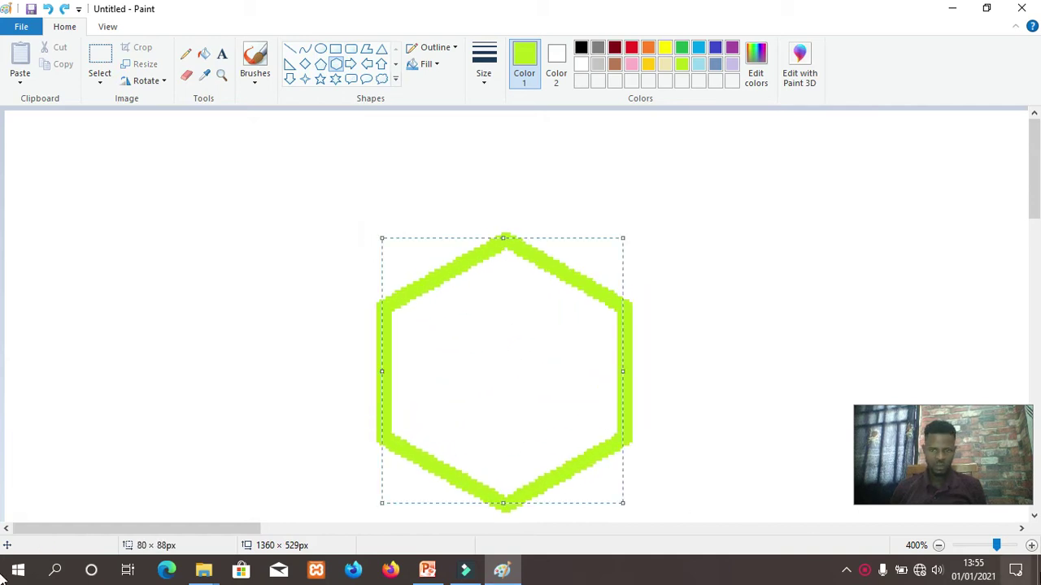
drag(998, 548, 991, 550)
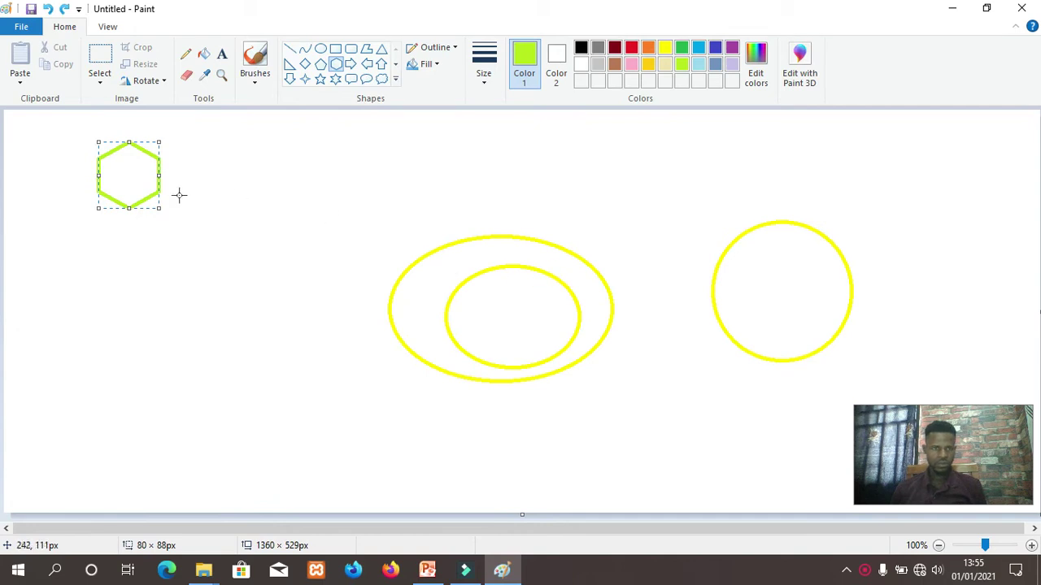
drag(159, 208, 295, 373)
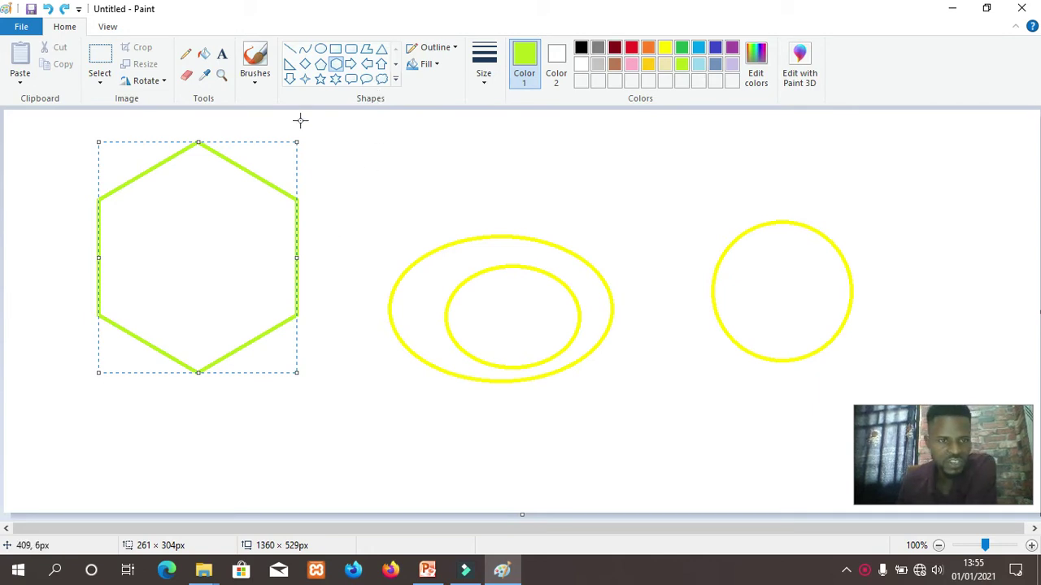
- Select the Airbrush at the thinnest stroke size with red as the painting colour
click(259, 85)
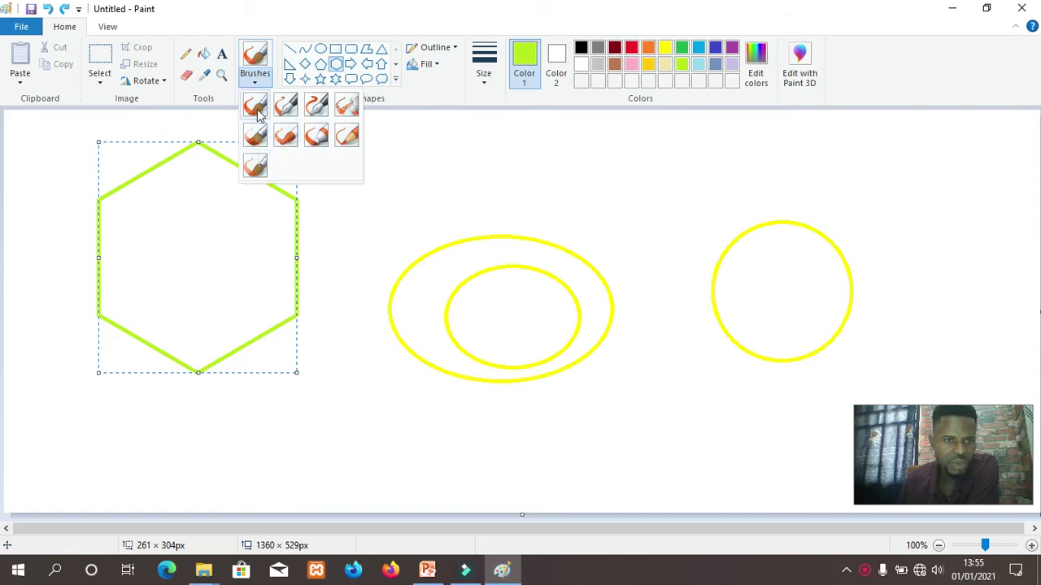
click(348, 107)
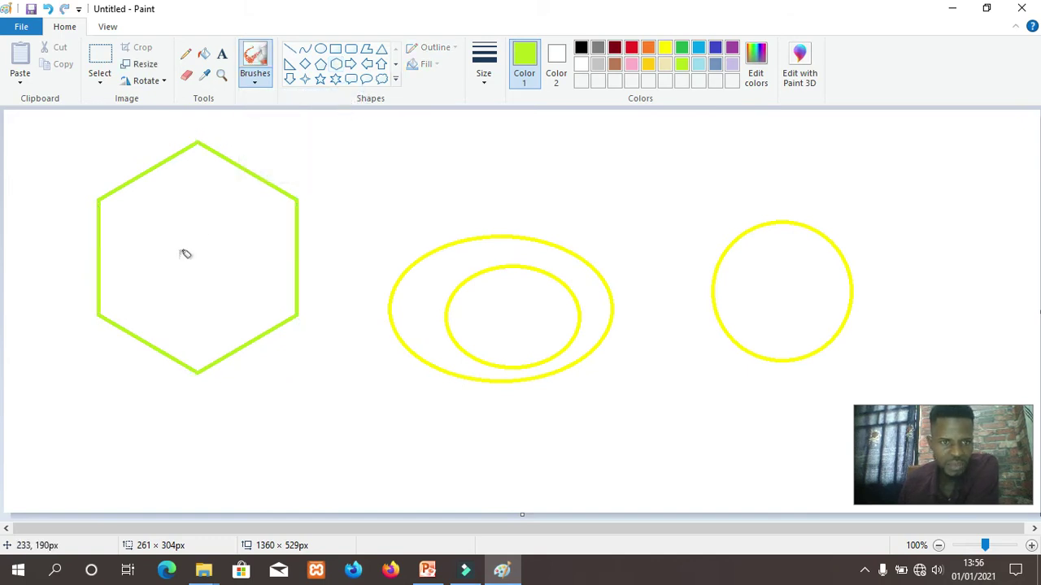
click(482, 85)
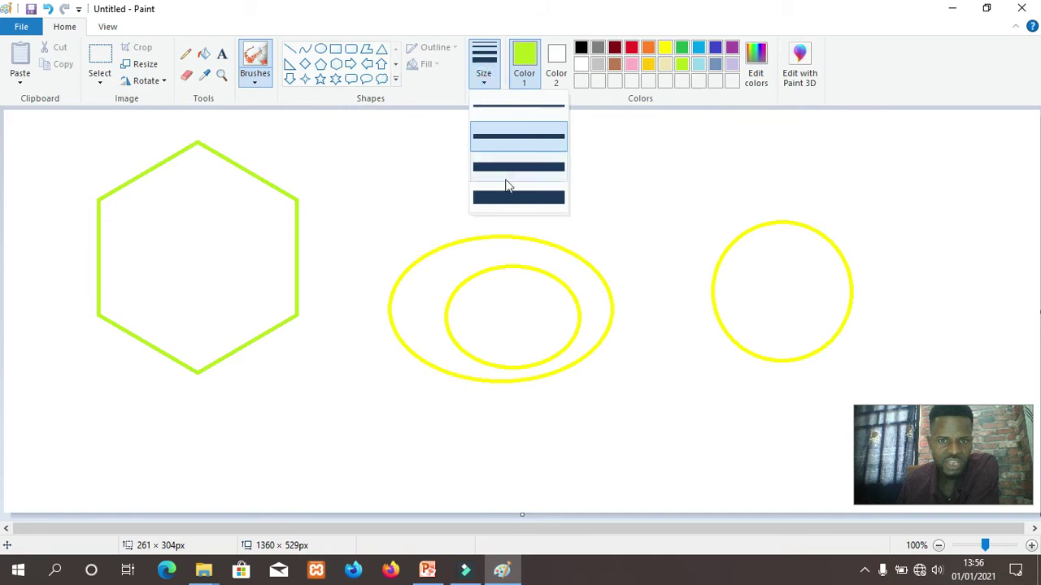
click(514, 195)
click(480, 89)
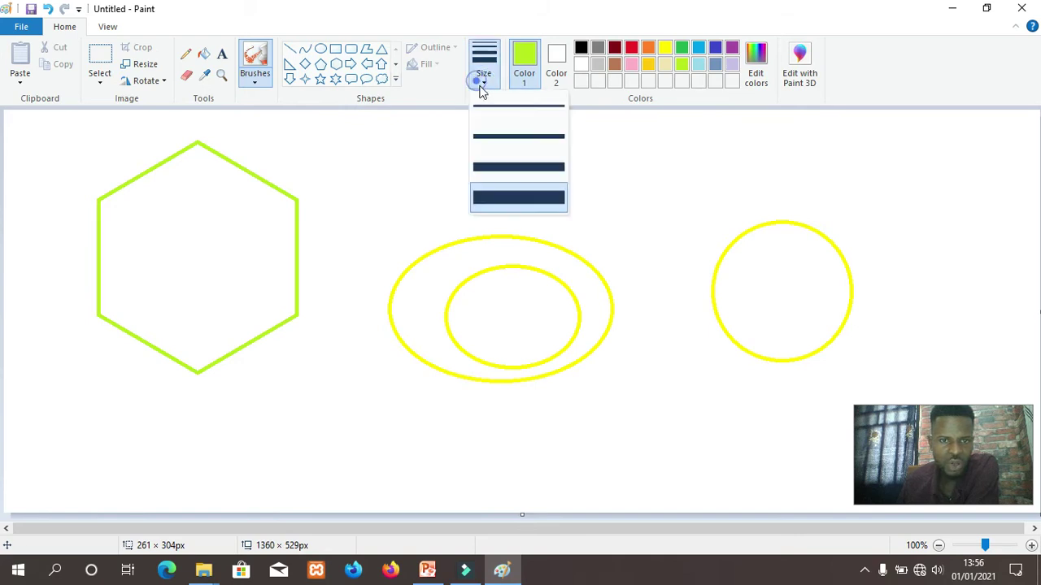
click(511, 135)
click(484, 86)
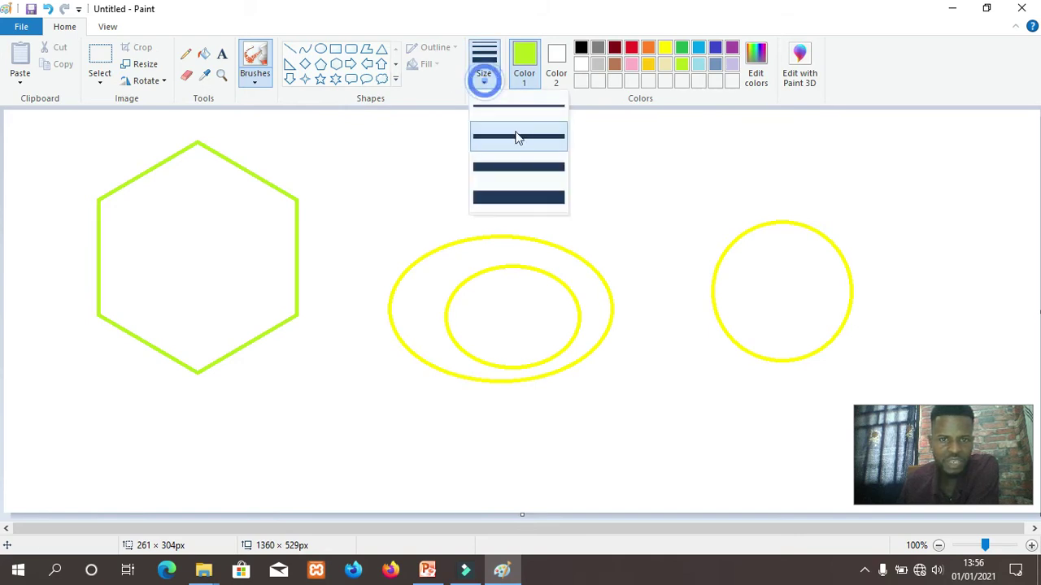
click(513, 110)
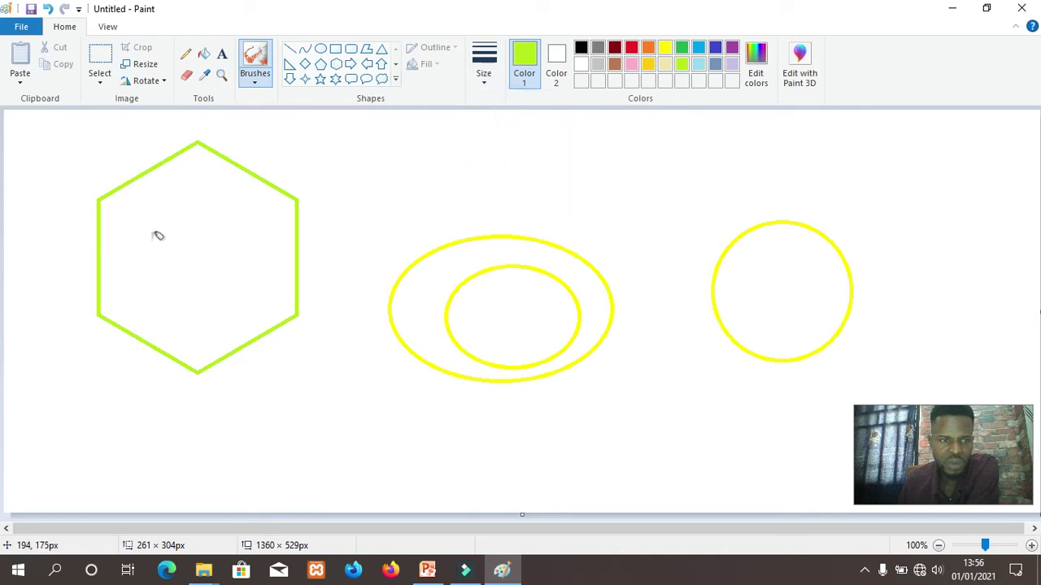
click(632, 48)
- Spray red in the hexagon, thin then at thickest size, then indigo over ellipses and circle
mouse_move(152, 230)
mouse_down()
mouse_move(211, 215)
mouse_move(208, 243)
mouse_move(176, 256)
mouse_move(189, 232)
mouse_move(219, 257)
mouse_move(203, 229)
mouse_up()
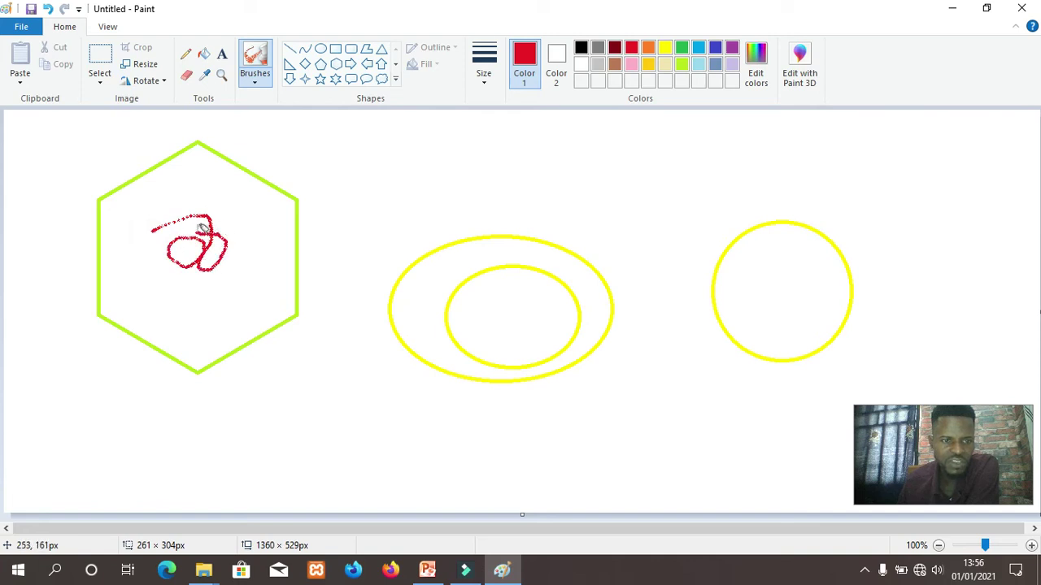
click(485, 78)
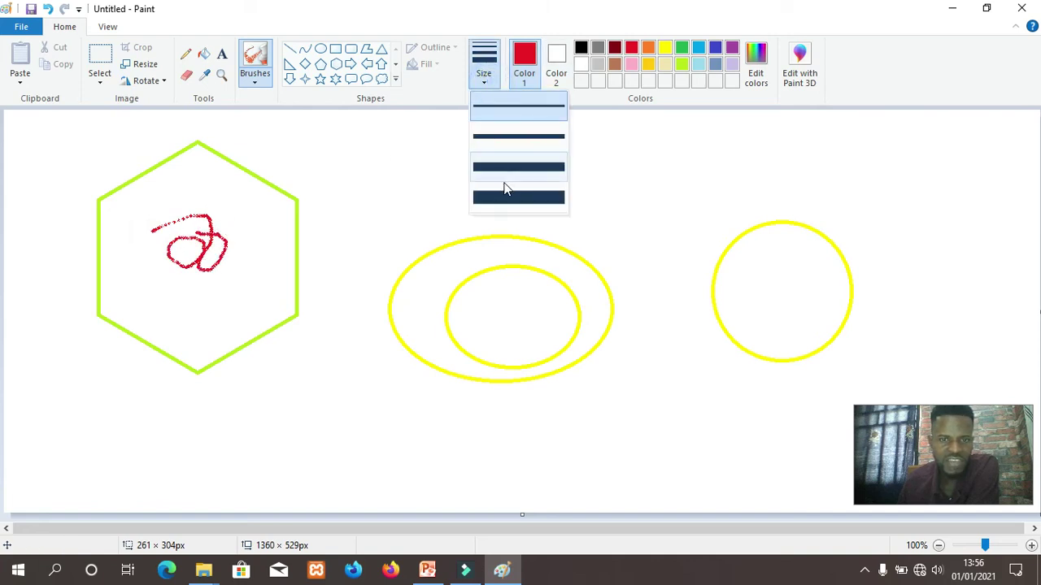
click(511, 195)
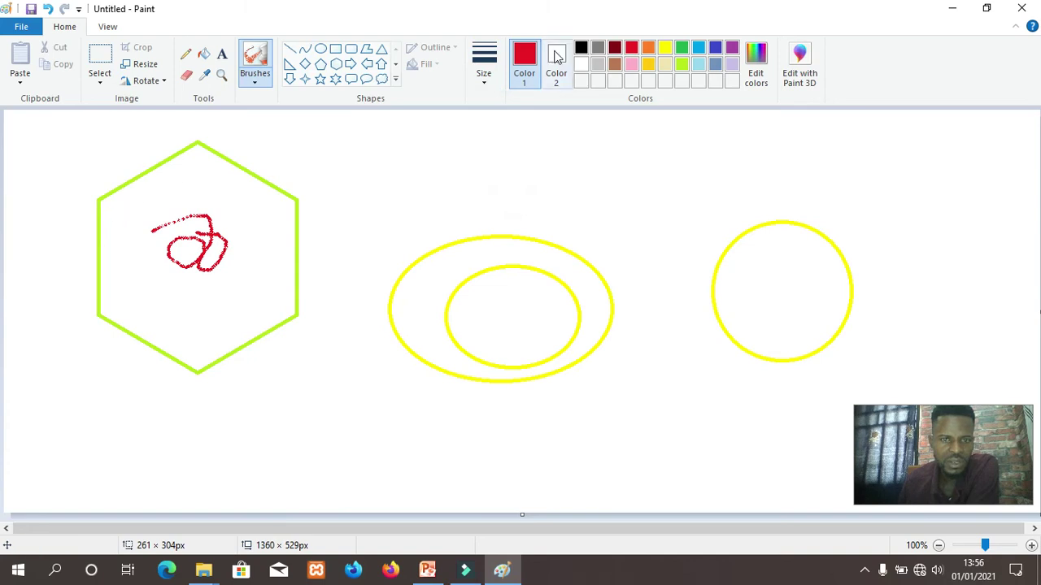
mouse_move(142, 212)
mouse_down()
mouse_move(193, 169)
mouse_move(224, 166)
mouse_move(260, 223)
mouse_move(216, 281)
mouse_move(143, 279)
mouse_move(132, 240)
mouse_move(184, 217)
mouse_move(187, 286)
mouse_move(257, 256)
mouse_move(244, 218)
mouse_move(177, 214)
mouse_move(136, 284)
mouse_move(195, 319)
mouse_up()
click(716, 49)
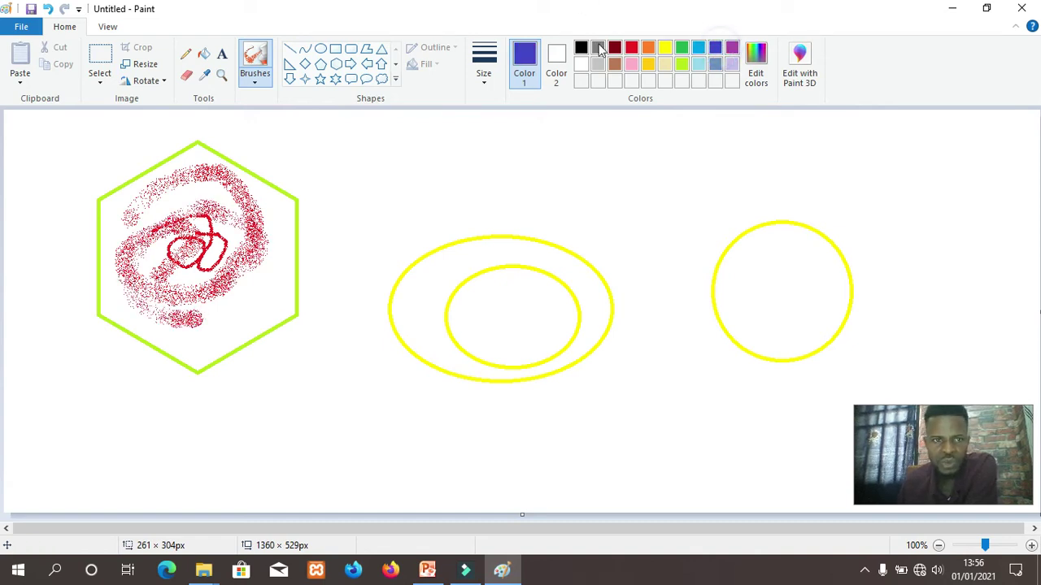
mouse_move(486, 253)
mouse_down()
mouse_move(417, 299)
mouse_move(417, 312)
mouse_move(519, 258)
mouse_move(488, 282)
mouse_move(520, 276)
mouse_move(474, 304)
mouse_move(491, 310)
mouse_move(508, 343)
mouse_move(577, 246)
mouse_move(497, 235)
mouse_move(610, 261)
mouse_move(584, 337)
mouse_move(453, 359)
mouse_move(695, 274)
mouse_move(693, 229)
mouse_move(607, 268)
mouse_move(737, 213)
mouse_move(637, 221)
mouse_move(786, 254)
mouse_move(771, 265)
mouse_move(752, 261)
mouse_move(789, 253)
mouse_move(737, 291)
mouse_move(731, 274)
mouse_move(787, 226)
mouse_move(833, 254)
mouse_move(817, 245)
mouse_move(775, 288)
mouse_move(829, 274)
mouse_move(796, 279)
mouse_move(809, 260)
mouse_move(813, 327)
mouse_move(842, 301)
mouse_move(822, 299)
mouse_move(767, 331)
mouse_move(744, 314)
mouse_move(781, 335)
mouse_move(756, 294)
mouse_move(790, 301)
mouse_move(817, 322)
mouse_move(787, 262)
mouse_move(784, 294)
mouse_move(809, 335)
mouse_move(784, 255)
mouse_move(793, 260)
mouse_move(802, 238)
mouse_move(847, 260)
mouse_move(856, 316)
mouse_move(799, 363)
mouse_move(741, 334)
mouse_move(748, 244)
mouse_move(805, 223)
mouse_move(720, 309)
mouse_move(790, 369)
mouse_move(759, 336)
mouse_up()
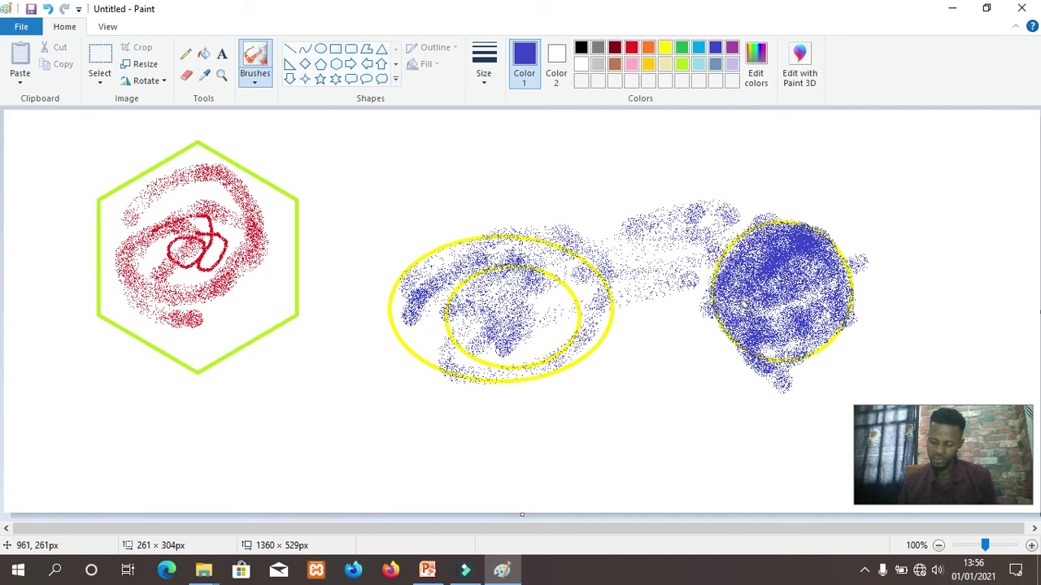
- Draw a thin straight indigo line across the top, above the yellow ellipses
click(485, 81)
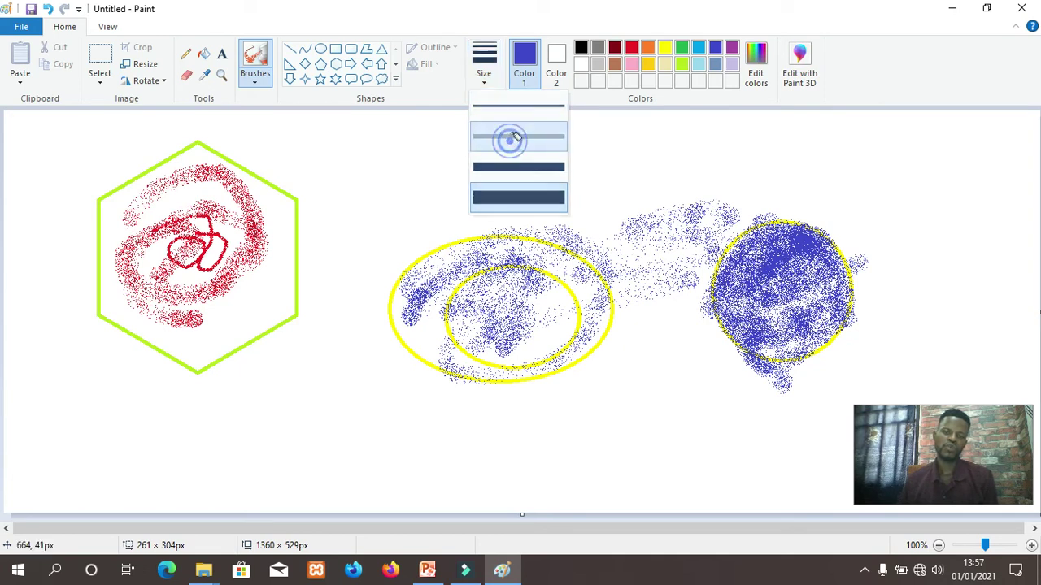
click(512, 167)
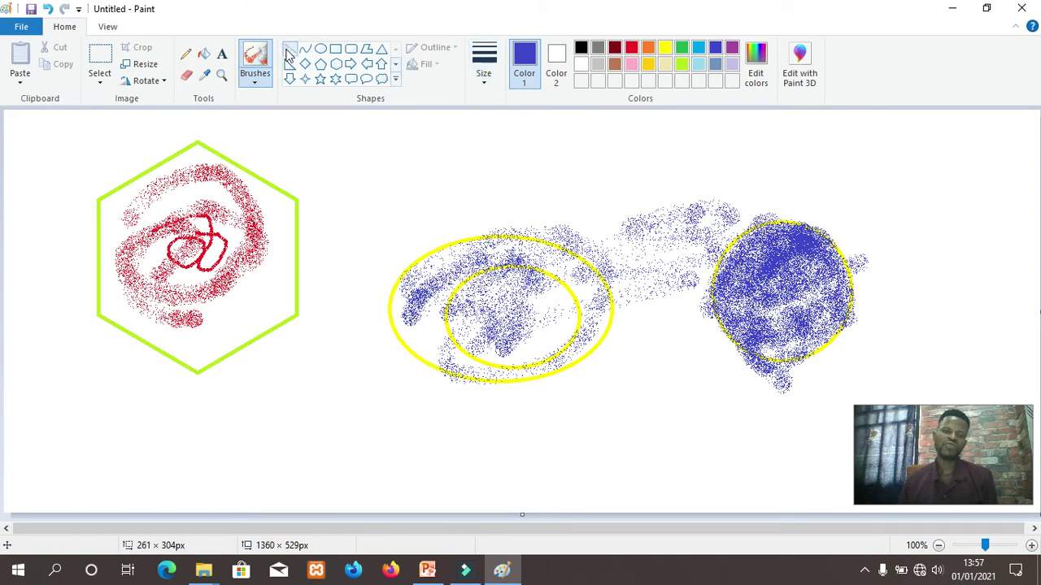
click(290, 50)
click(488, 79)
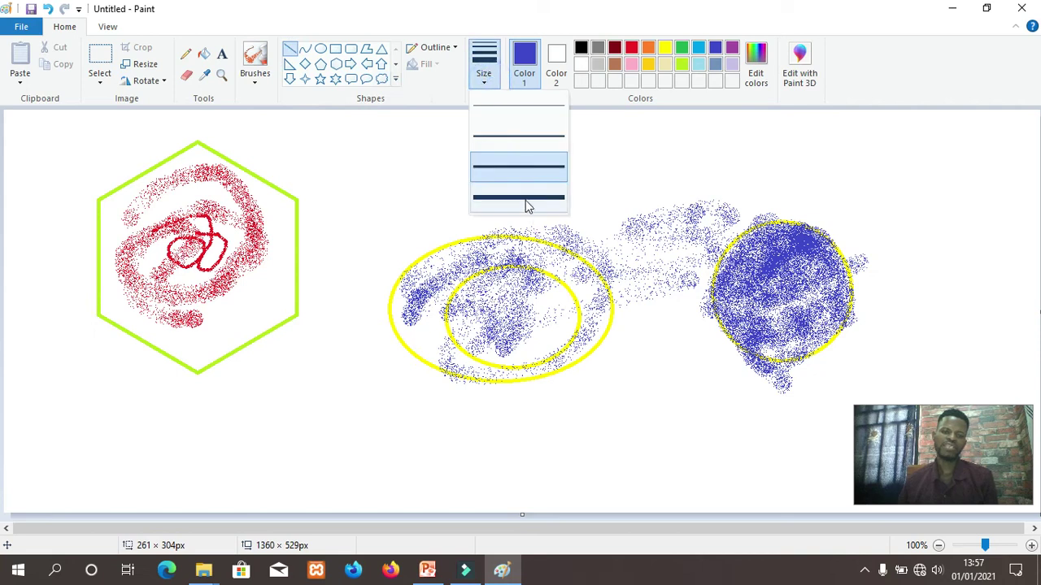
click(524, 197)
drag(358, 162, 670, 162)
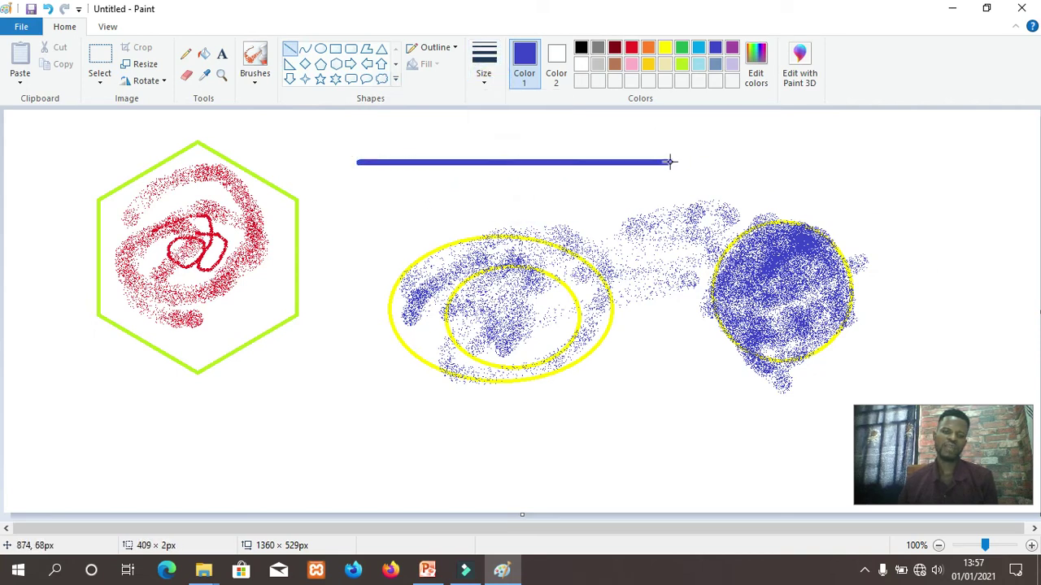
click(485, 80)
click(523, 143)
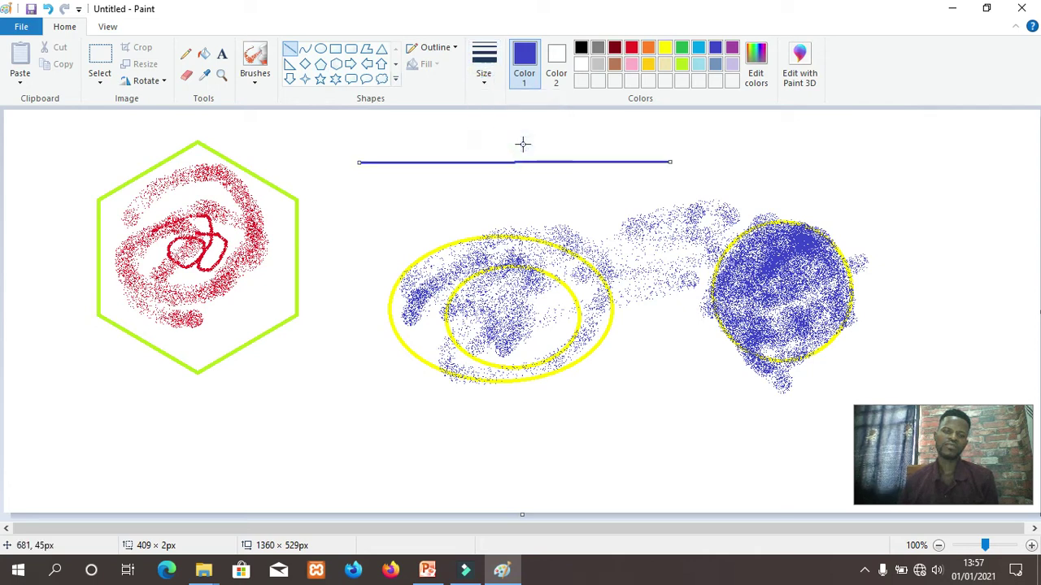
click(318, 184)
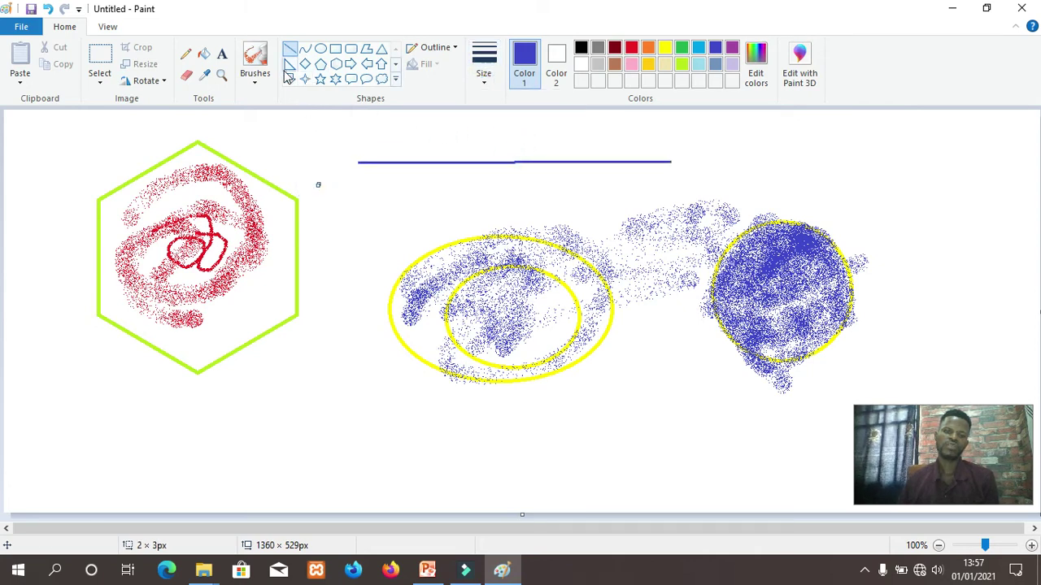
- Draw a thick straight indigo line at the thickest width just below the thin one
click(483, 77)
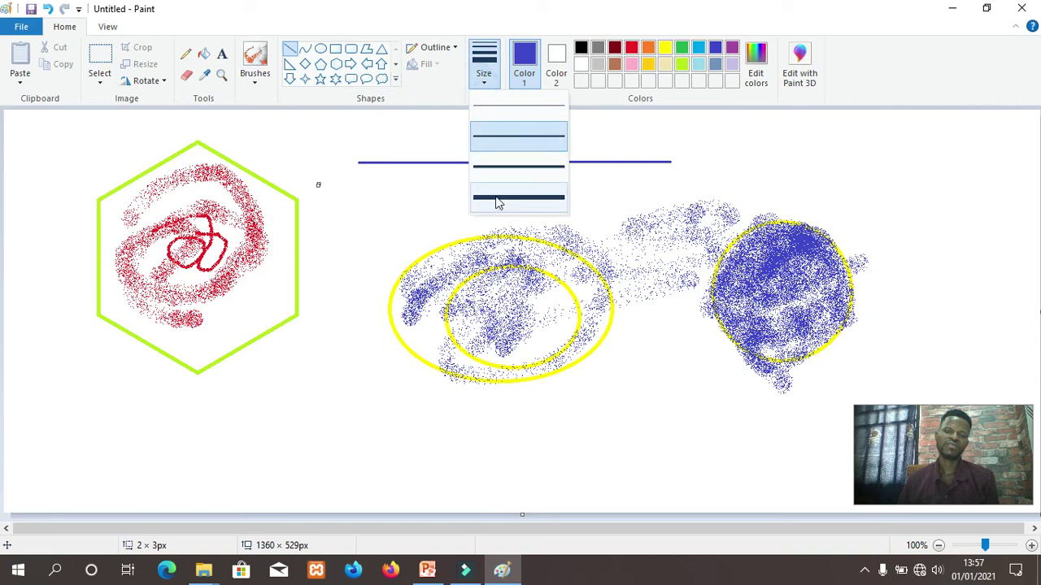
click(493, 197)
drag(347, 206, 681, 206)
click(742, 178)
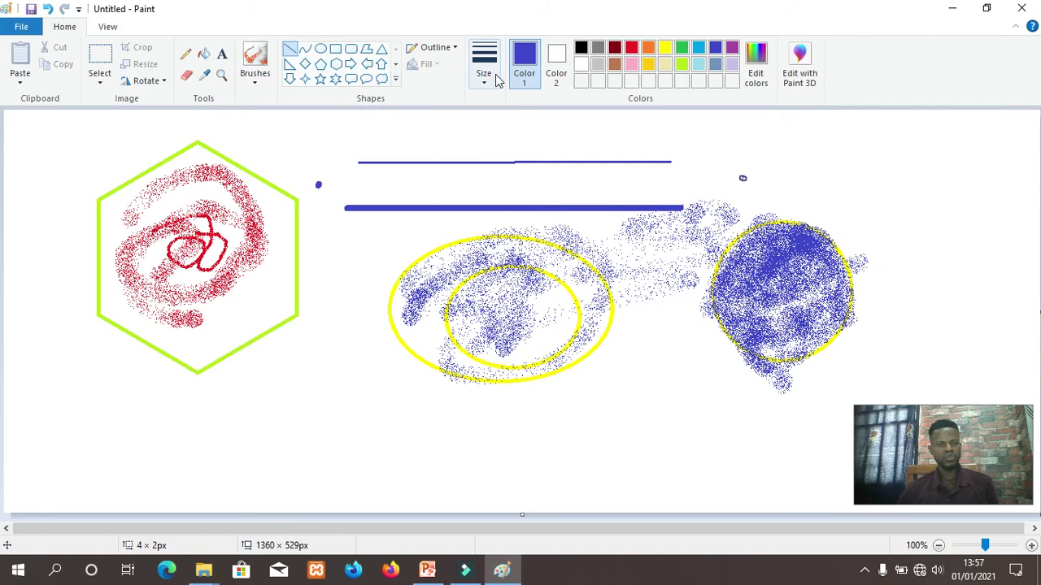
click(253, 85)
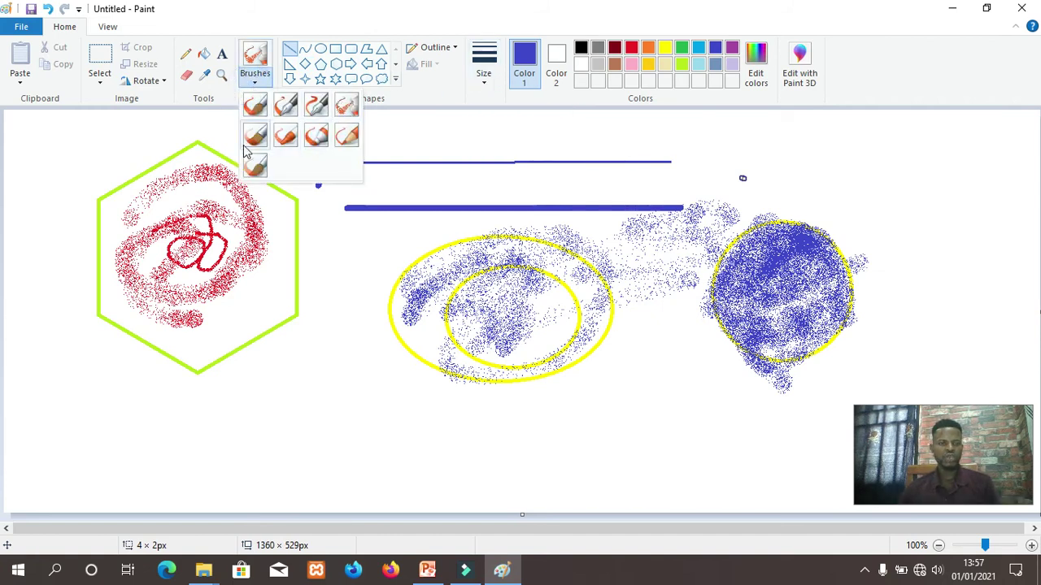
- Paint blue crayon squiggles over the ellipse's left edge and inside the hexagon
click(283, 135)
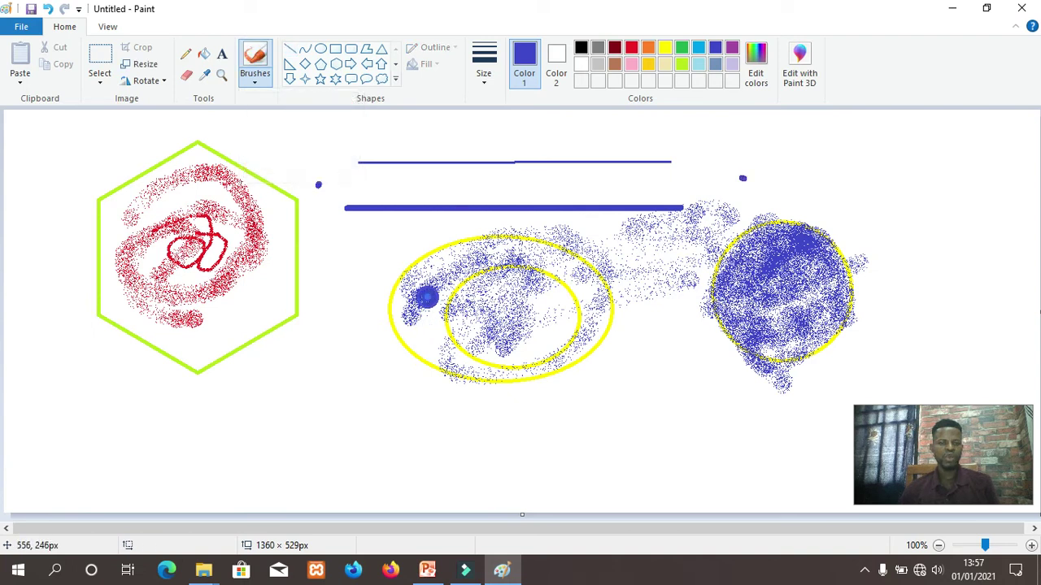
mouse_move(415, 294)
mouse_down()
mouse_move(419, 337)
mouse_move(436, 377)
mouse_move(407, 413)
mouse_up()
drag(346, 340, 319, 395)
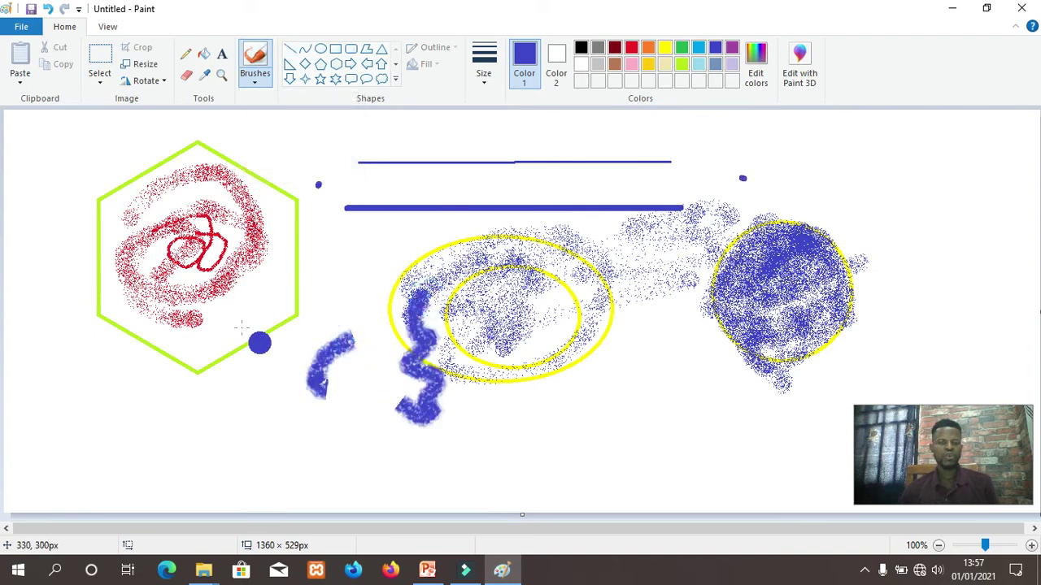
mouse_move(234, 312)
mouse_down()
mouse_move(192, 341)
mouse_move(252, 320)
mouse_move(243, 318)
mouse_move(258, 301)
mouse_move(256, 272)
mouse_move(216, 199)
mouse_move(150, 215)
mouse_move(147, 251)
mouse_move(207, 235)
mouse_move(199, 201)
mouse_move(207, 173)
mouse_up()
- Add an oil smear, a faint watercolour mark and another brush stroke around the top lines
click(260, 84)
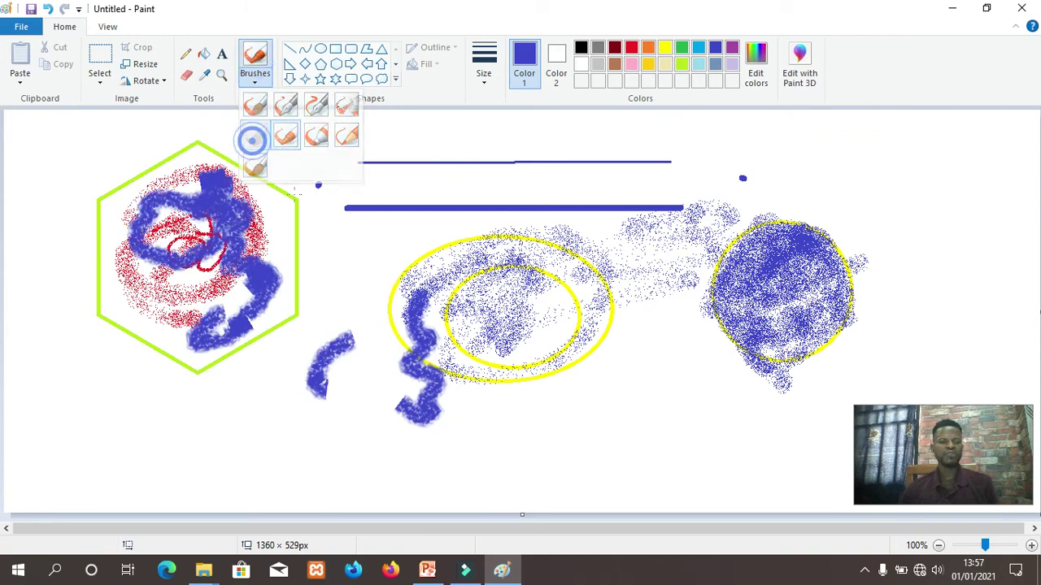
click(251, 140)
mouse_move(468, 233)
mouse_down()
mouse_move(497, 243)
mouse_move(451, 233)
mouse_move(388, 192)
mouse_move(497, 202)
mouse_up()
click(255, 77)
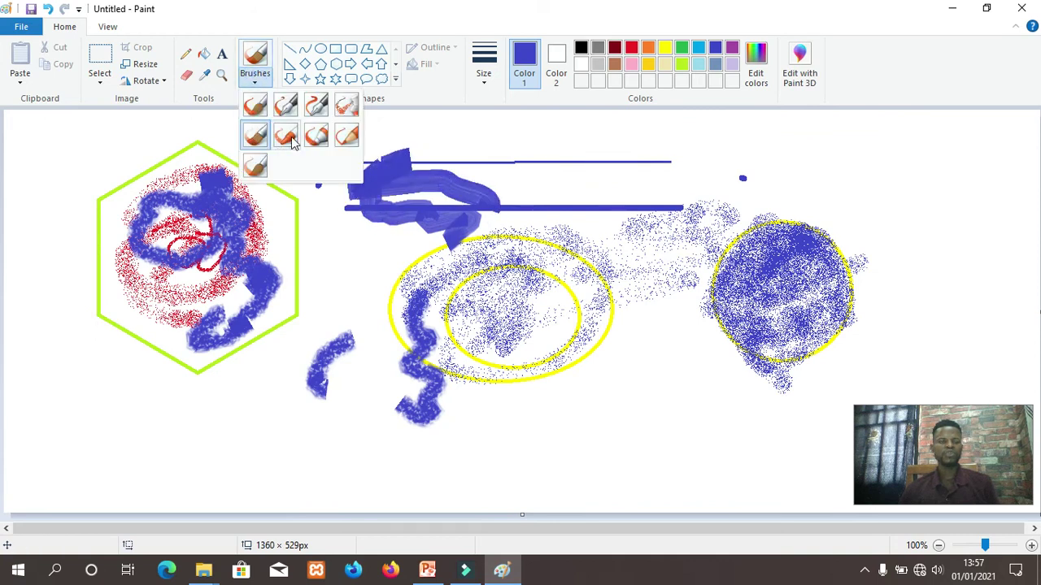
click(347, 139)
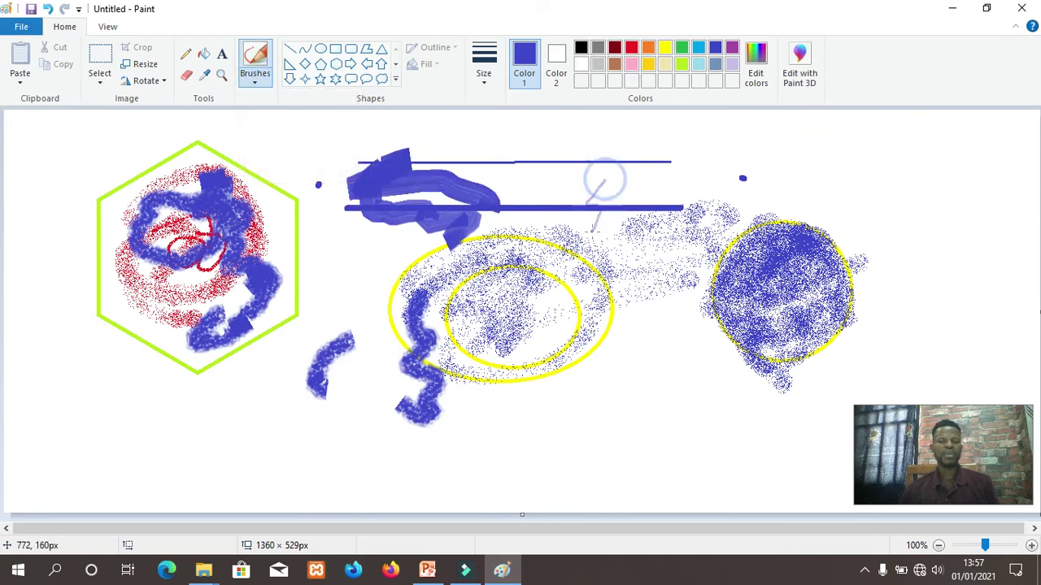
drag(604, 176, 616, 187)
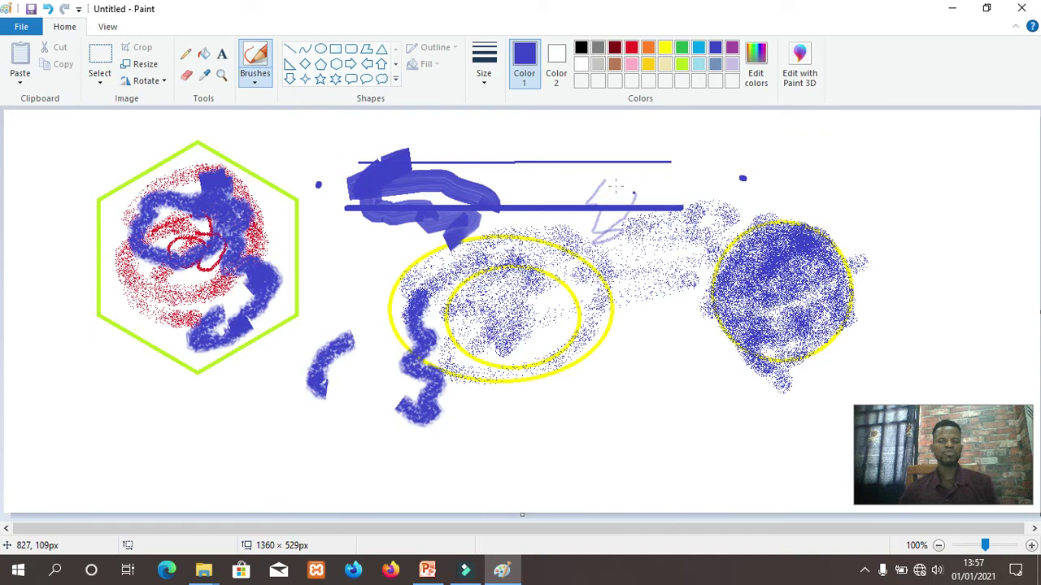
click(255, 78)
click(260, 162)
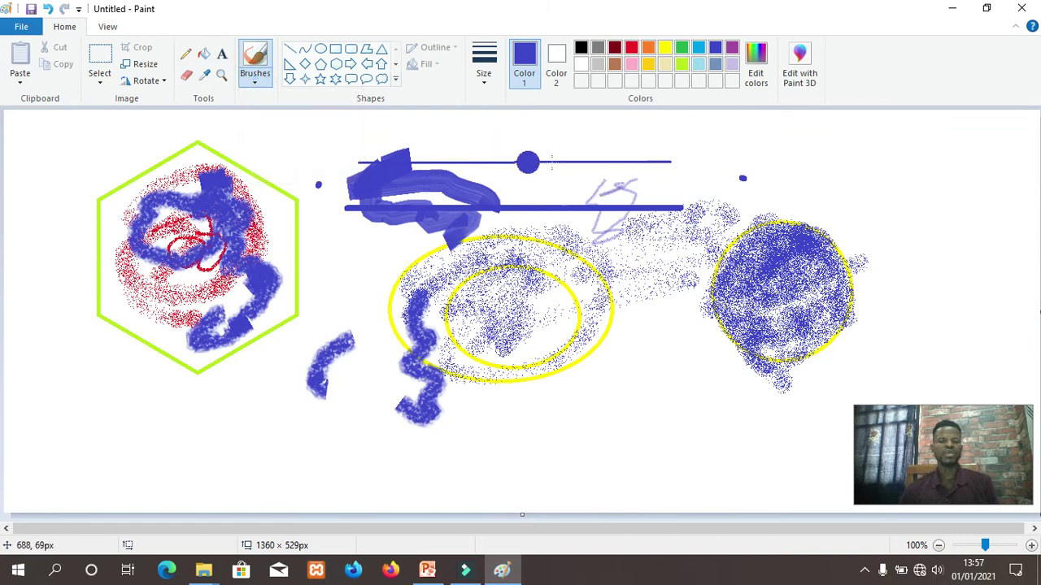
mouse_move(544, 170)
mouse_down()
mouse_move(556, 158)
mouse_move(599, 158)
mouse_move(626, 135)
mouse_up()
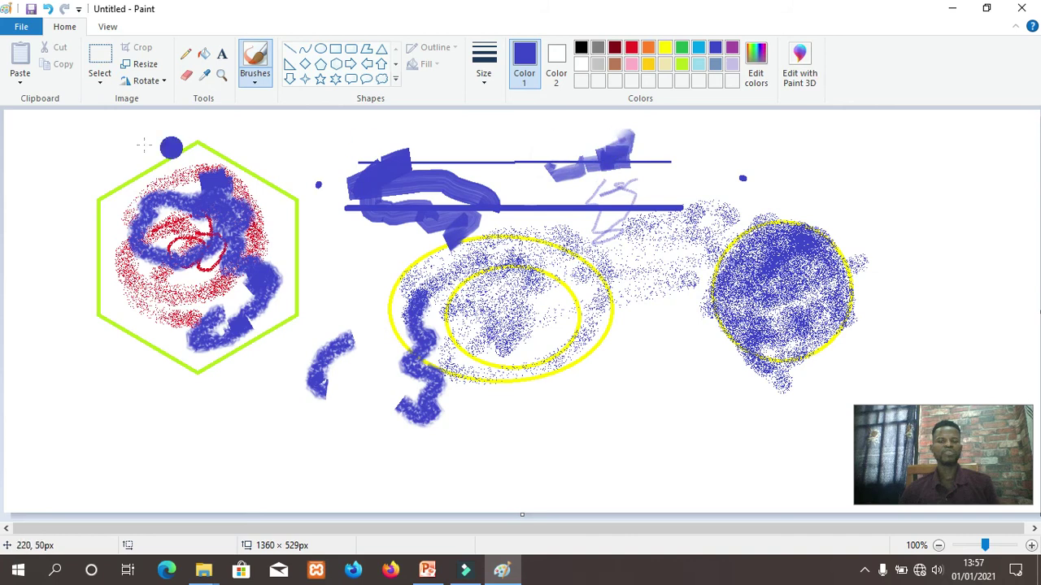
- Paint calligraphy zig-zag strokes below the circle and a long stroke under the ellipses
click(252, 77)
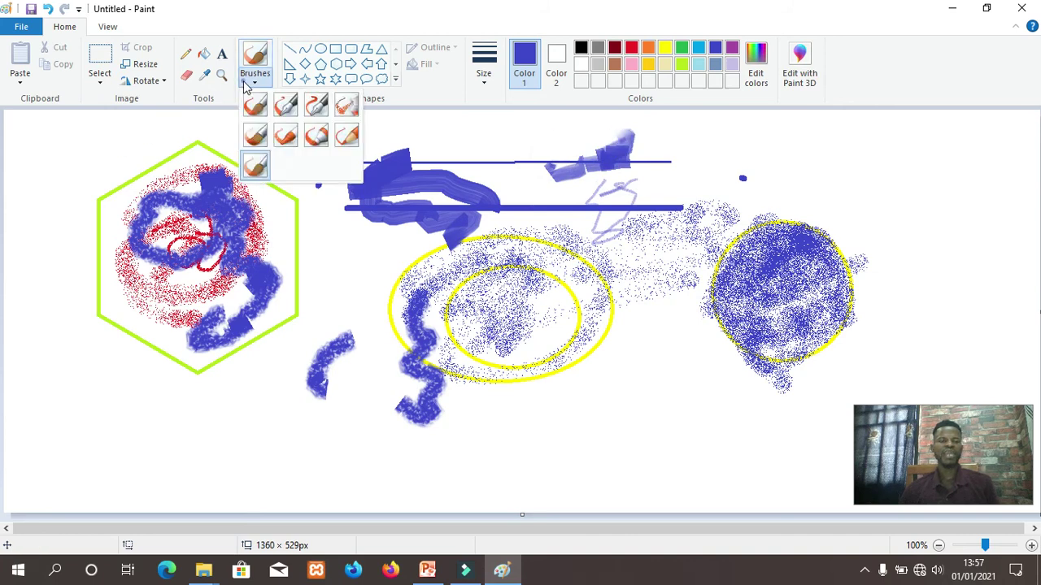
click(285, 104)
mouse_move(650, 377)
mouse_down()
mouse_move(681, 418)
mouse_move(677, 436)
mouse_move(717, 436)
mouse_move(717, 391)
mouse_move(828, 346)
mouse_move(788, 322)
mouse_up()
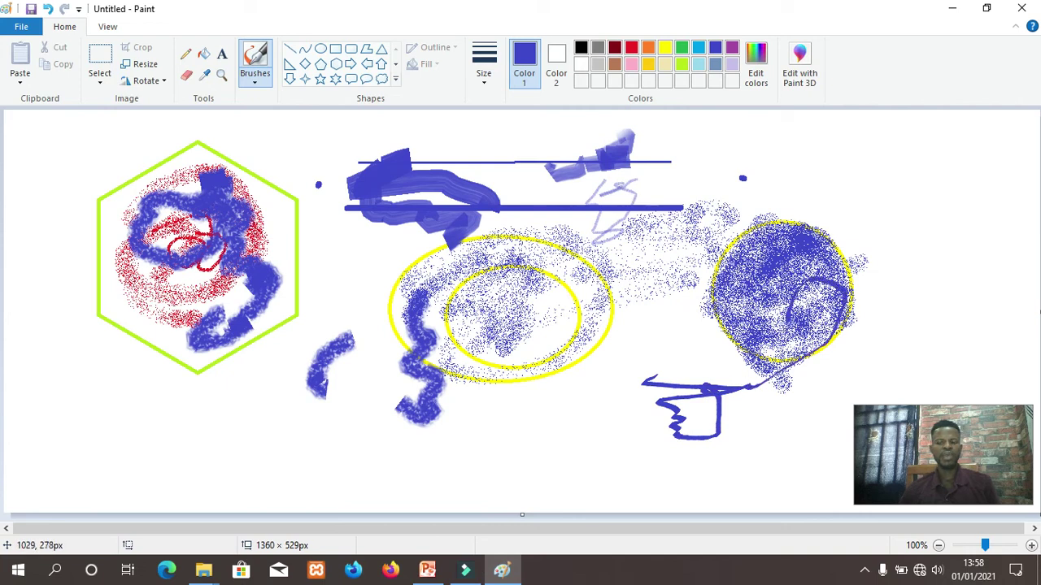
drag(814, 407, 409, 379)
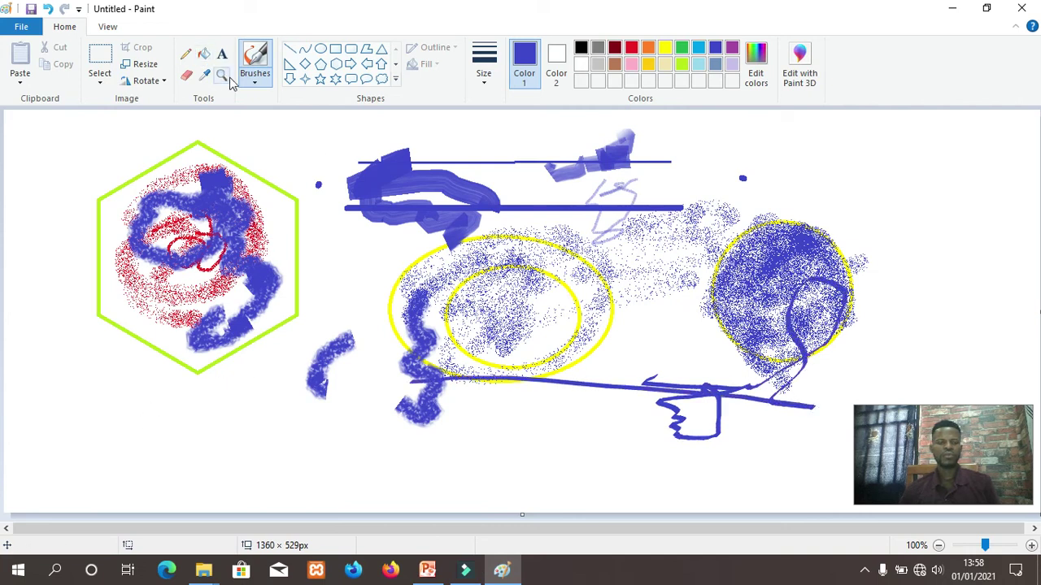
- Write a calligraphy signature bottom left, with a sweeping underline and a stroke above it
mouse_move(35, 390)
mouse_down()
mouse_move(25, 487)
mouse_move(72, 375)
mouse_move(86, 385)
mouse_move(40, 429)
mouse_move(33, 498)
mouse_up()
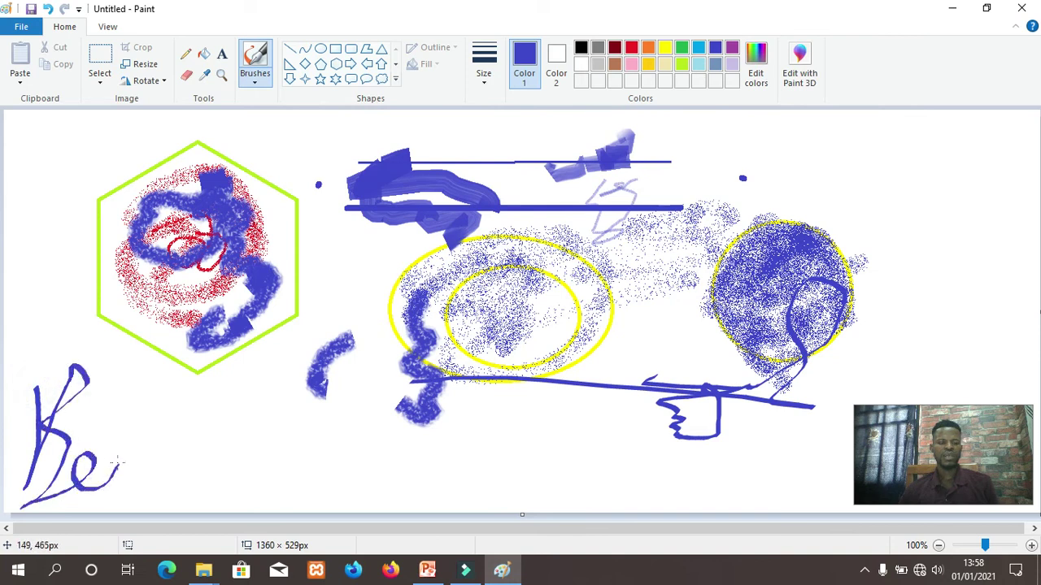
drag(162, 420, 141, 496)
mouse_move(209, 480)
mouse_down()
mouse_move(225, 457)
mouse_move(250, 474)
mouse_up()
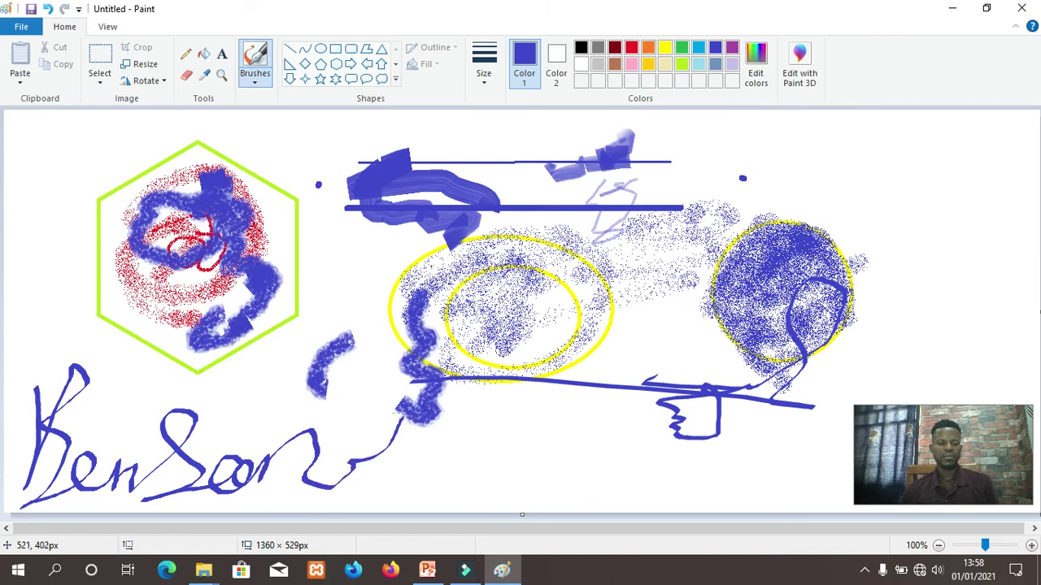
drag(345, 489, 108, 512)
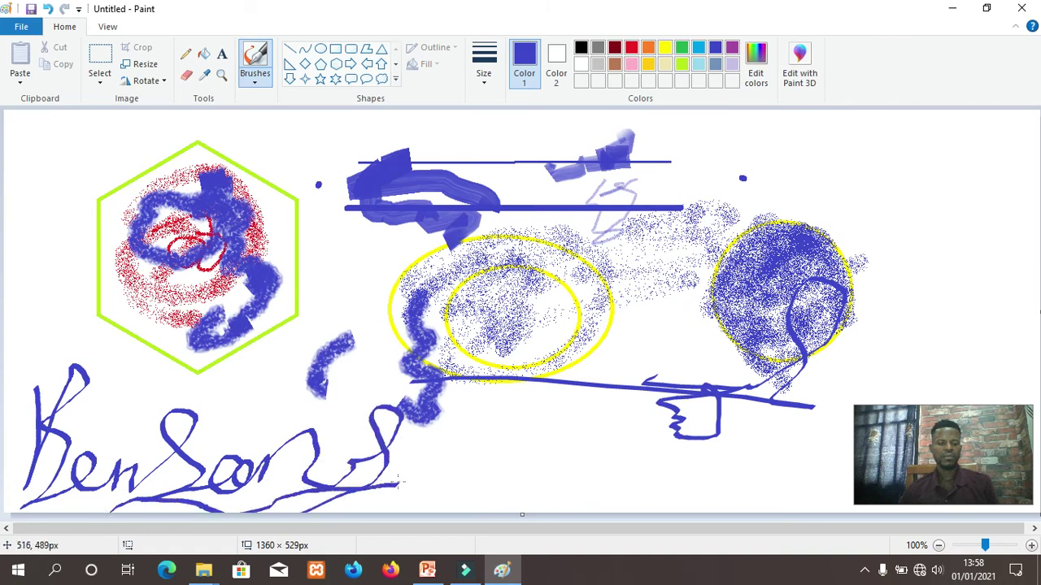
drag(75, 376, 318, 355)
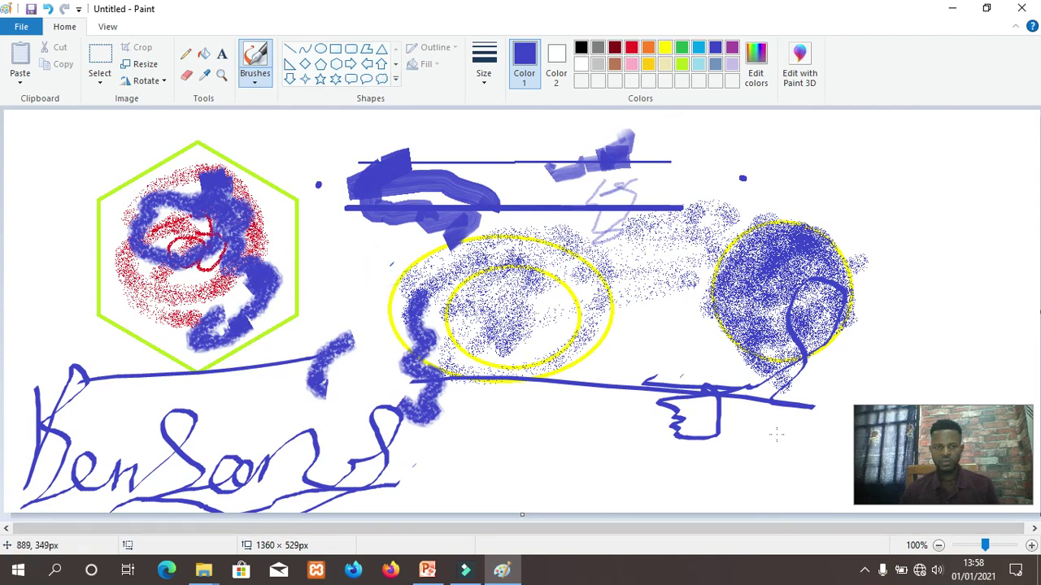
- Bring up the screen recorder's tray menu offering Quit recorder
click(864, 570)
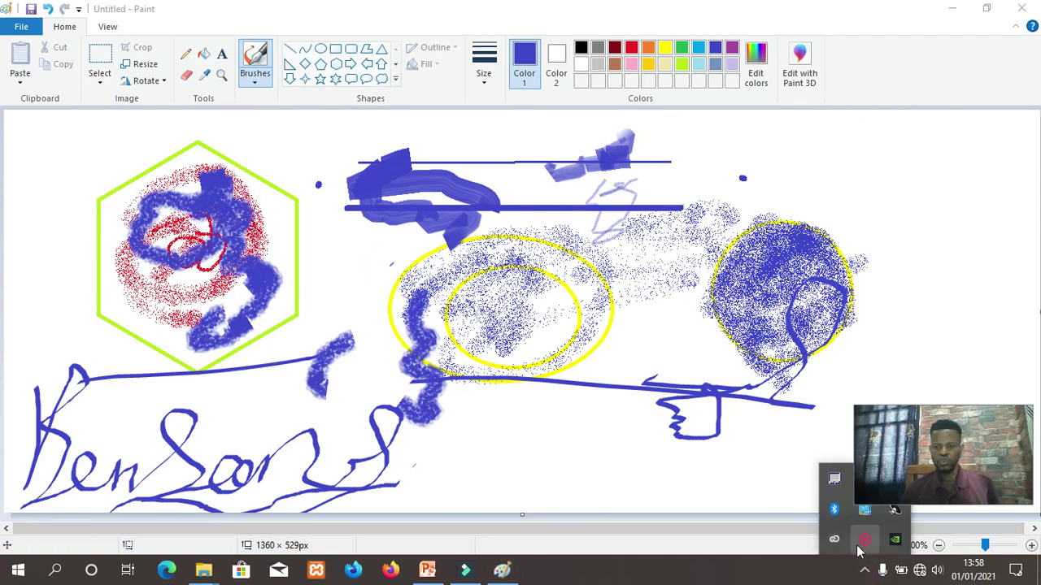
right_click(866, 539)
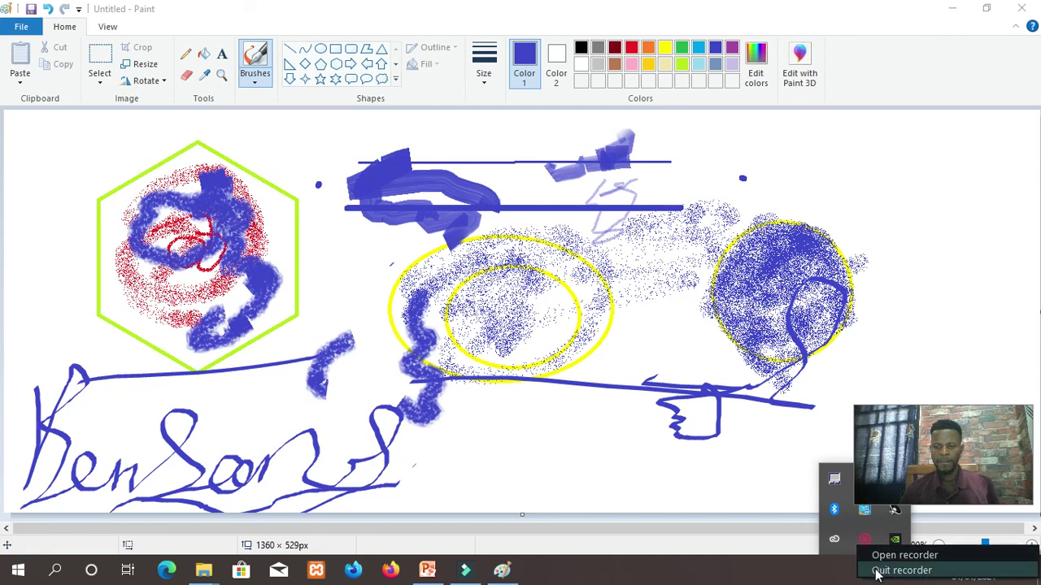